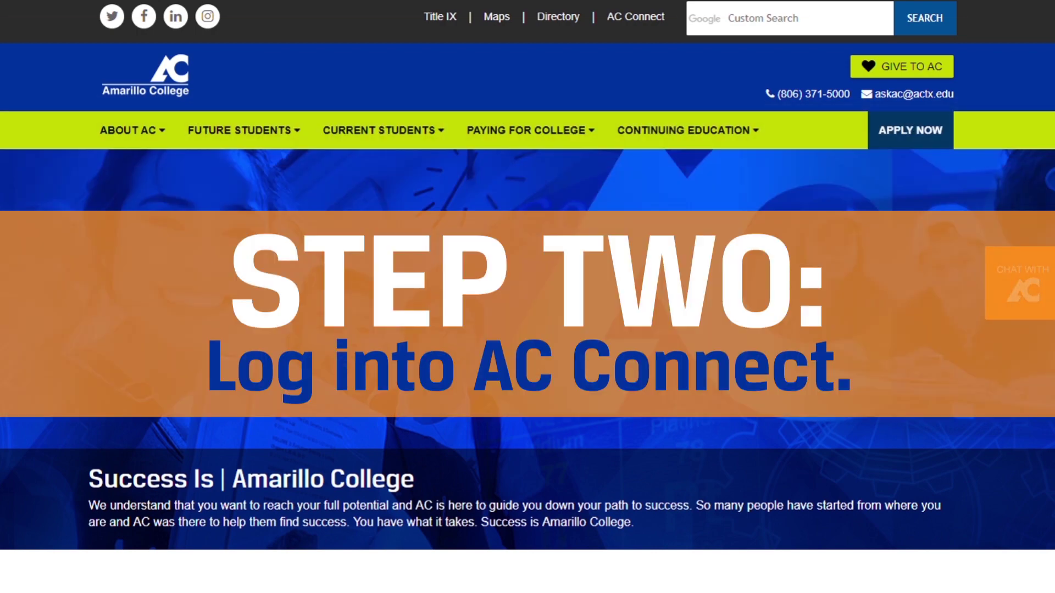
Step: Go from the Amarillo College homepage to the AC Connect log-on page
click(638, 17)
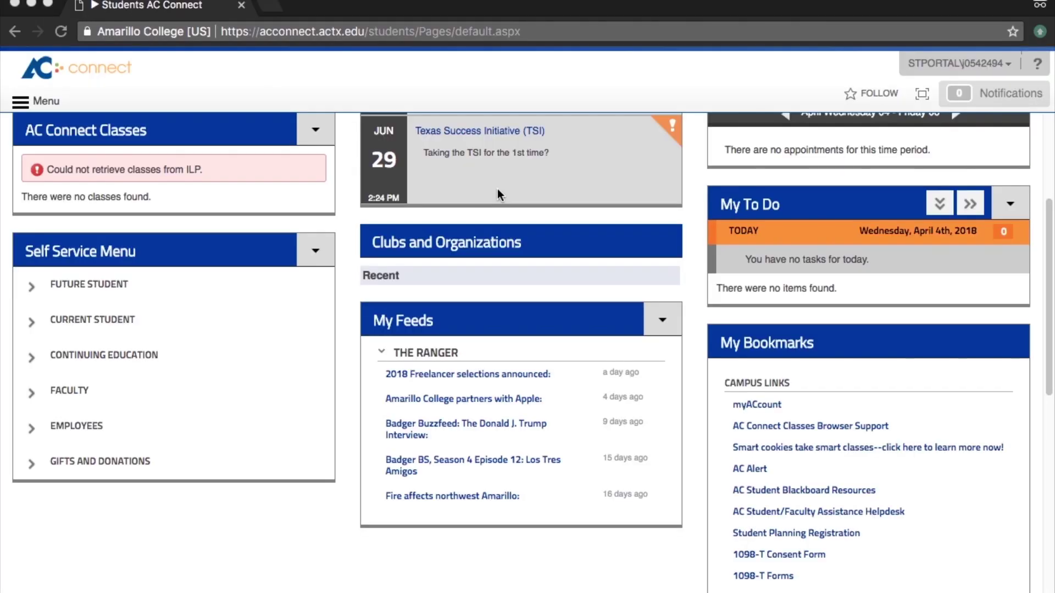
Step: Expand Current Student > Academic Planning in the Self Service Menu and open Student Planning
scroll(496, 193, up, 4)
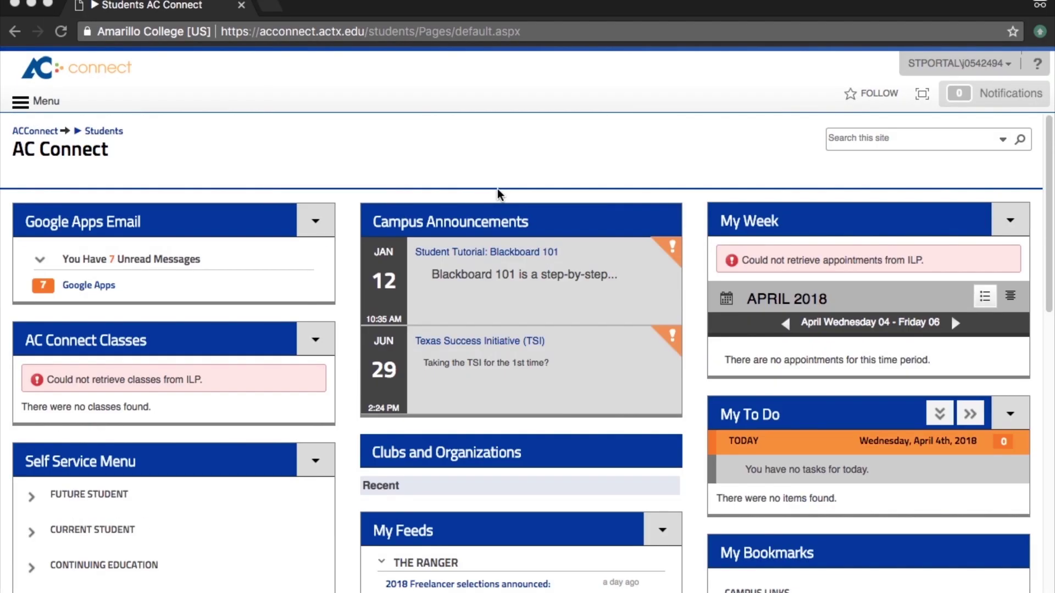
scroll(497, 189, down, 4)
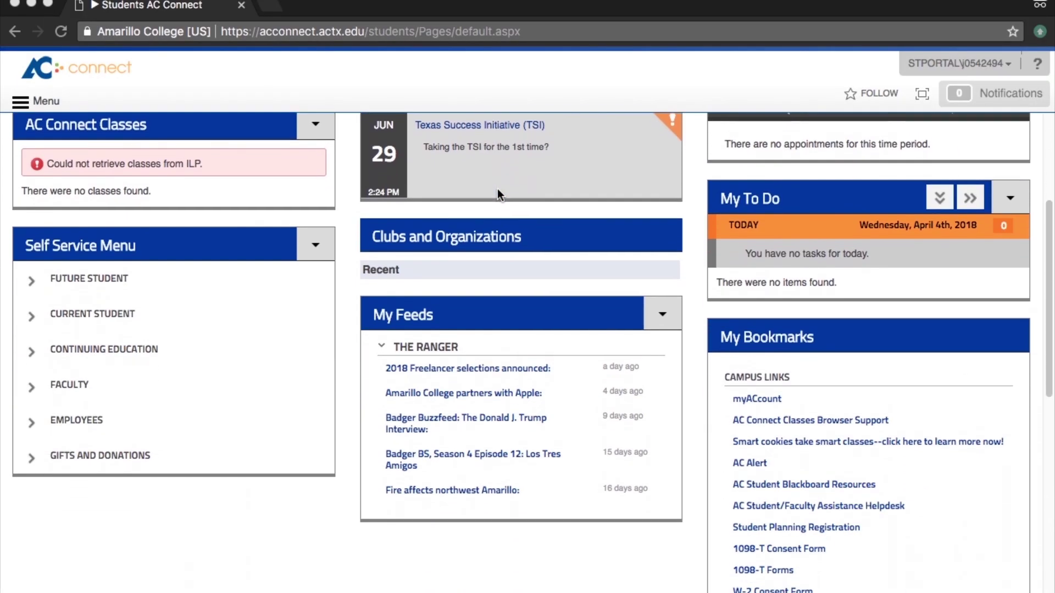
click(31, 313)
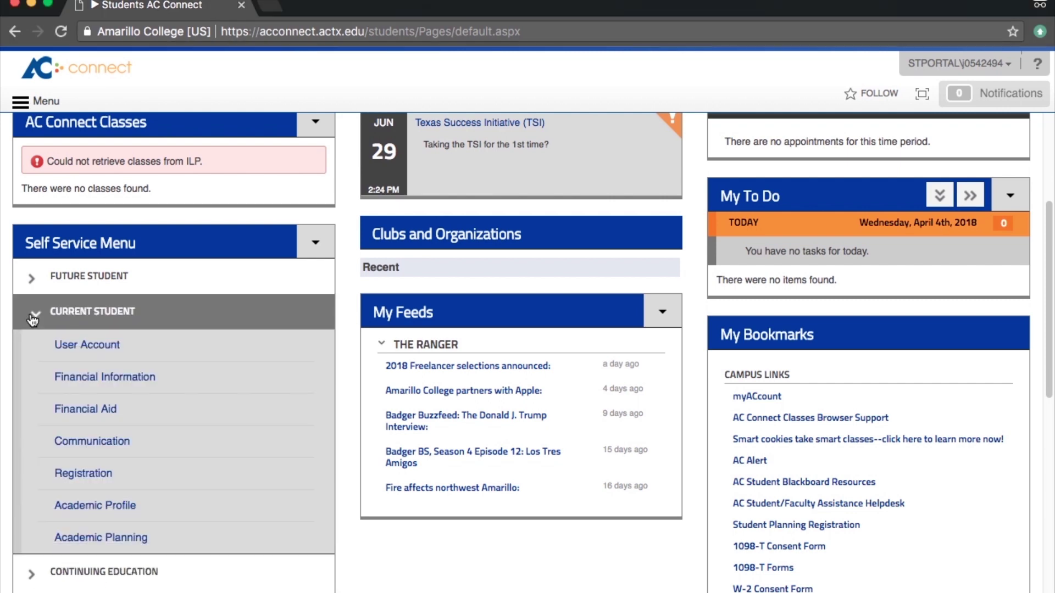
click(76, 537)
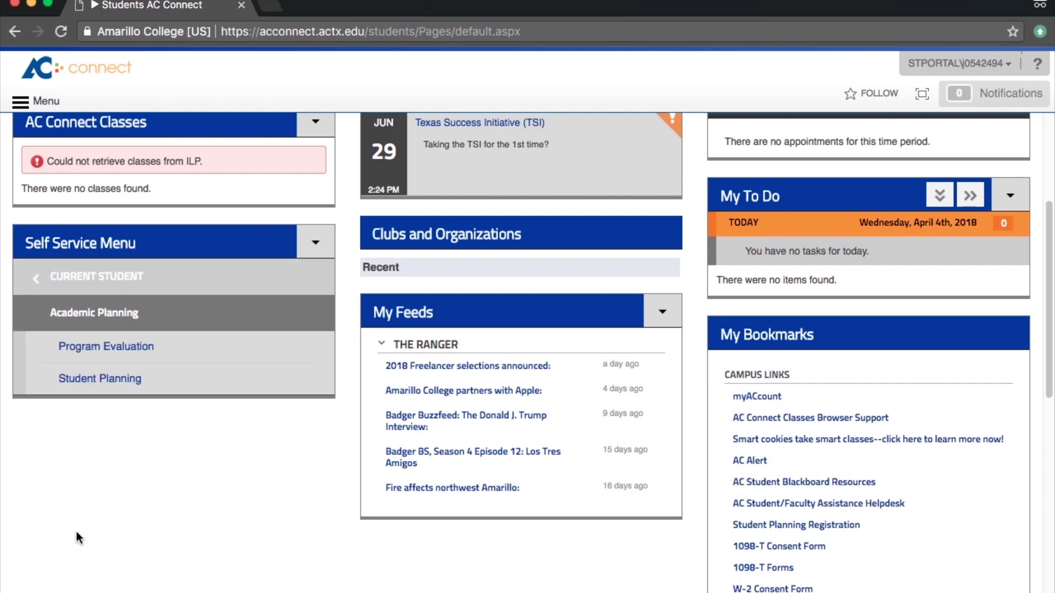
click(114, 390)
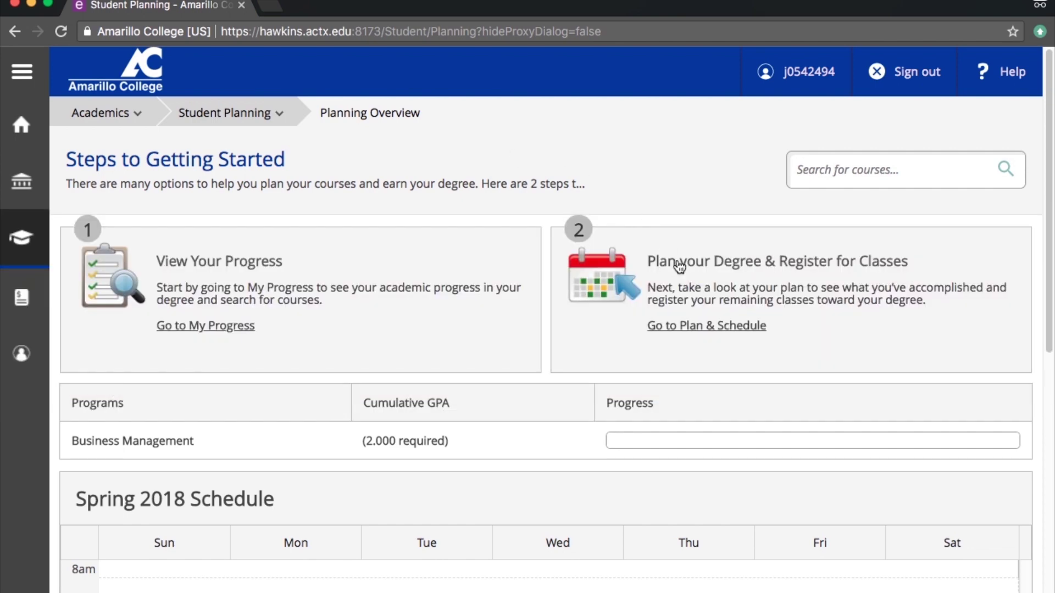
Step: Go from the Planning Overview to Plan & Schedule for the Spring 2018 schedule
click(693, 329)
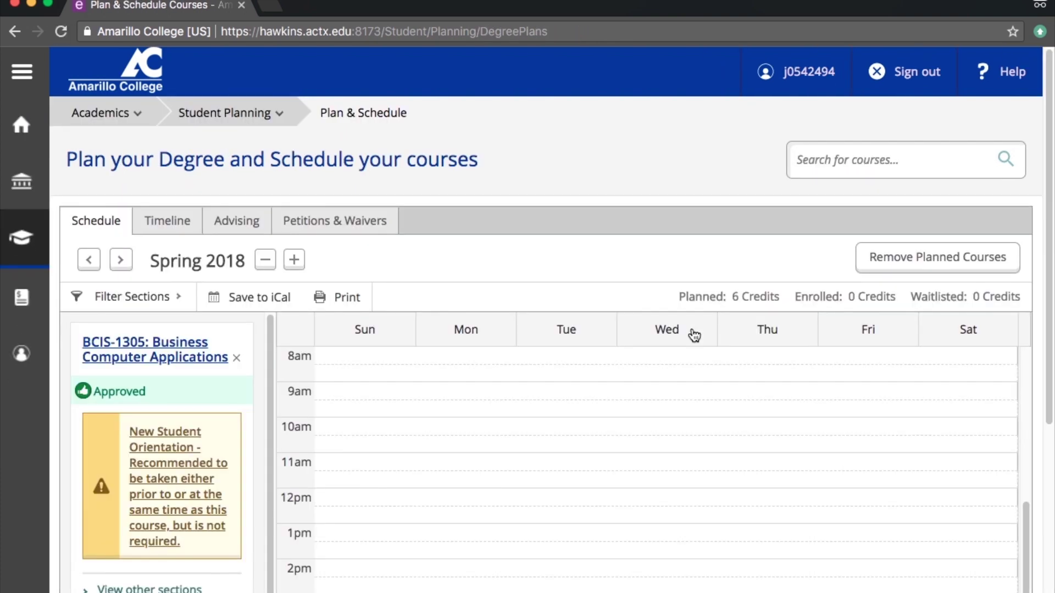
Step: Step ahead to Spring 2019, return to Spring 2018, and request BCIS-1305's other sections
click(121, 259)
click(122, 260)
click(121, 261)
click(88, 260)
click(88, 261)
click(89, 260)
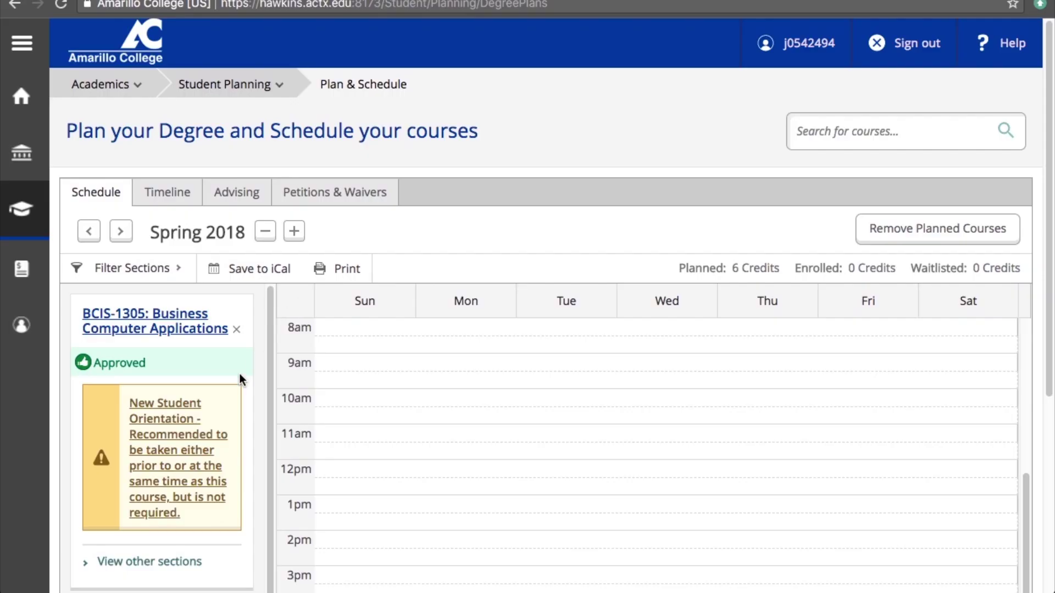
click(163, 562)
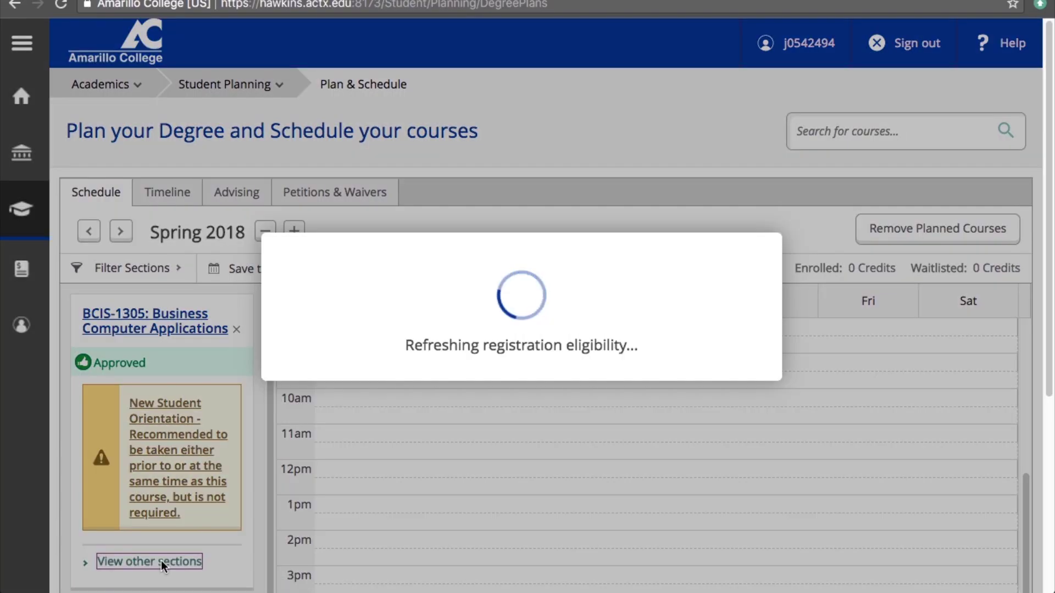
Step: Scroll through the BCIS-1305 section cards and preview the other sections on the calendar
scroll(163, 567, down, 1)
scroll(163, 566, down, 8)
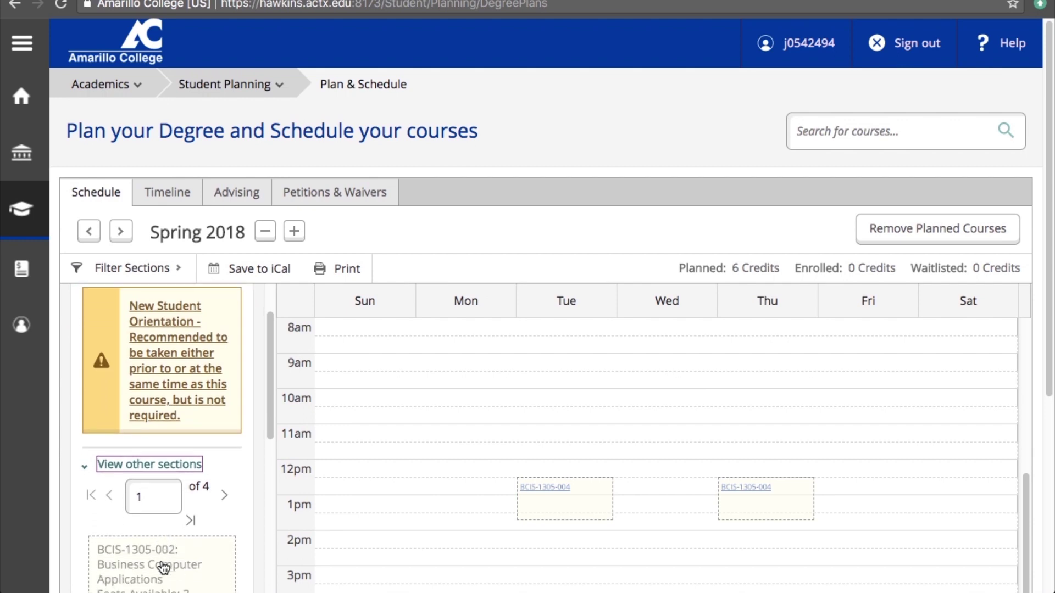
scroll(212, 401, down, 8)
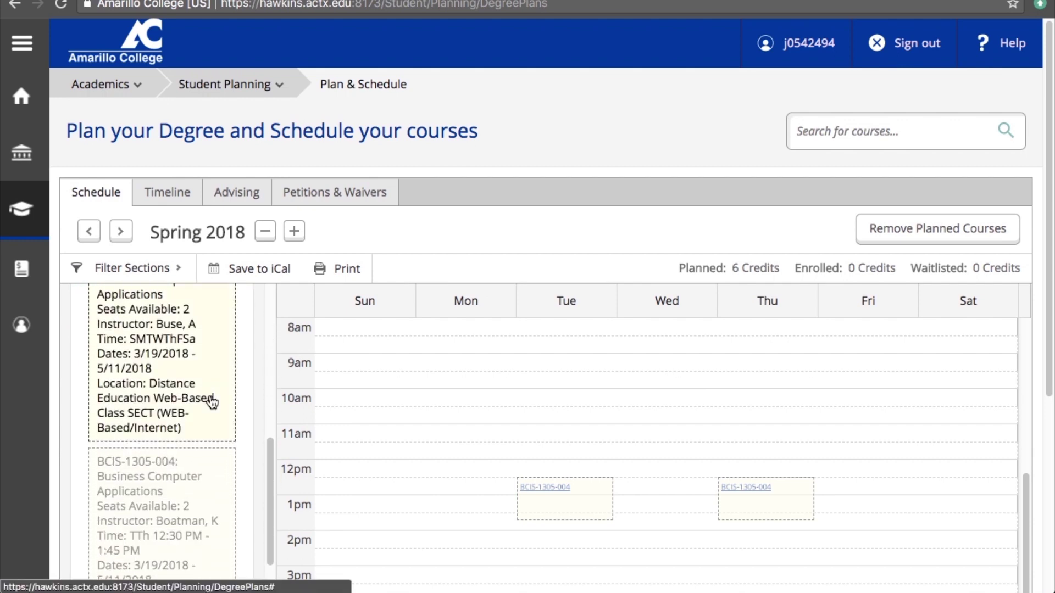
scroll(213, 403, down, 3)
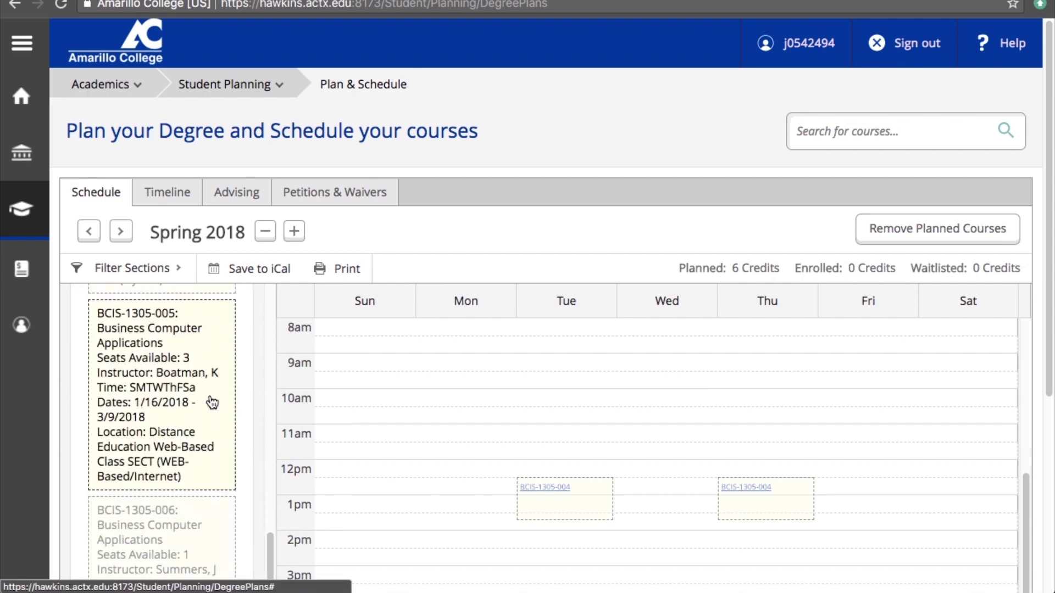
scroll(212, 403, up, 6)
scroll(212, 403, up, 10)
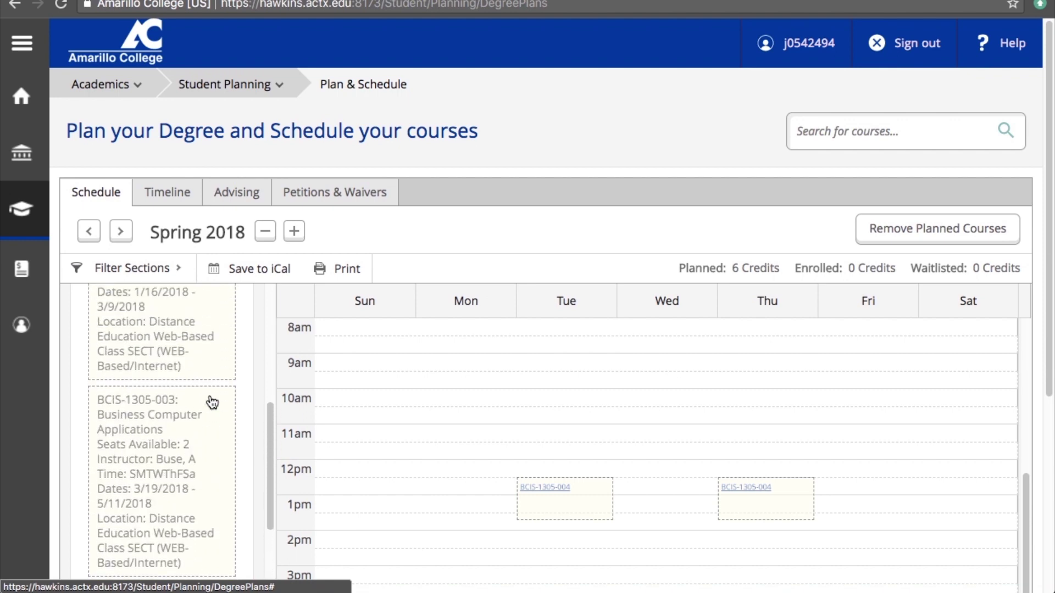
scroll(212, 403, up, 5)
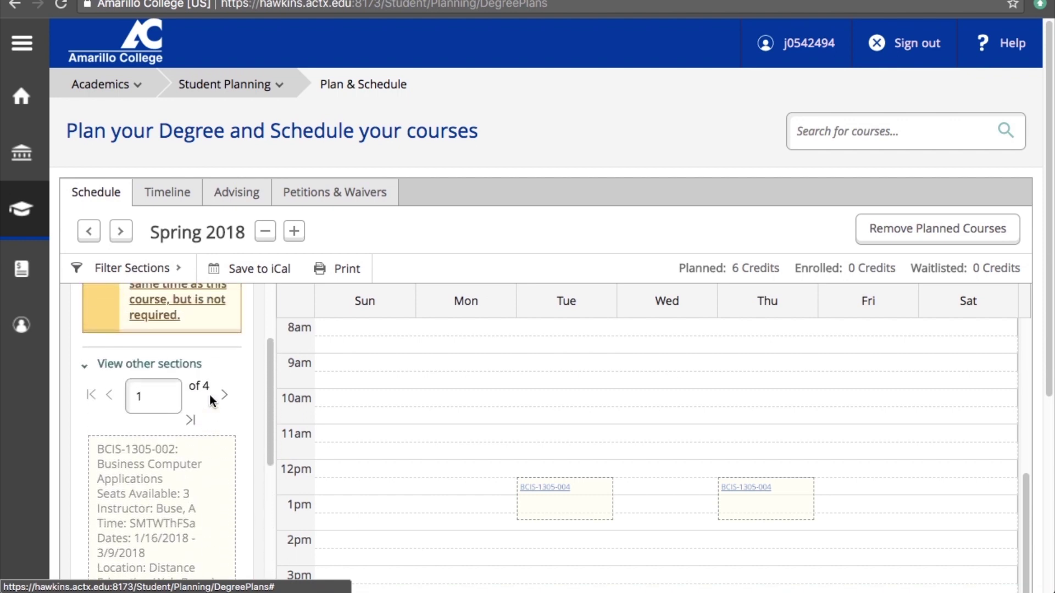
scroll(212, 403, up, 1)
click(163, 561)
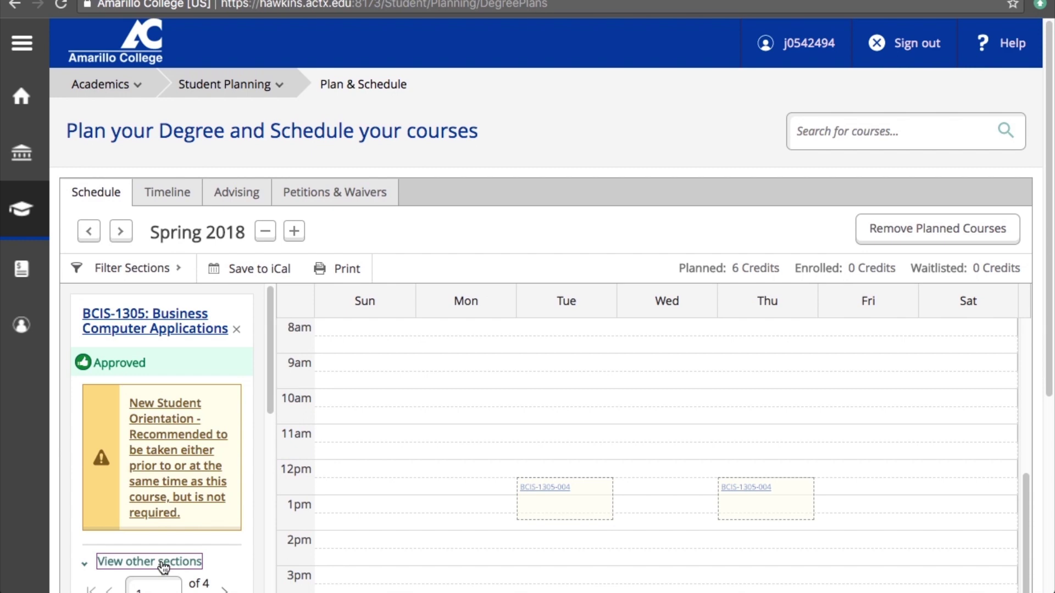
Step: Review the four pages of BCIS-1305 sections and show the section filters, all set to Any
scroll(176, 379, down, 15)
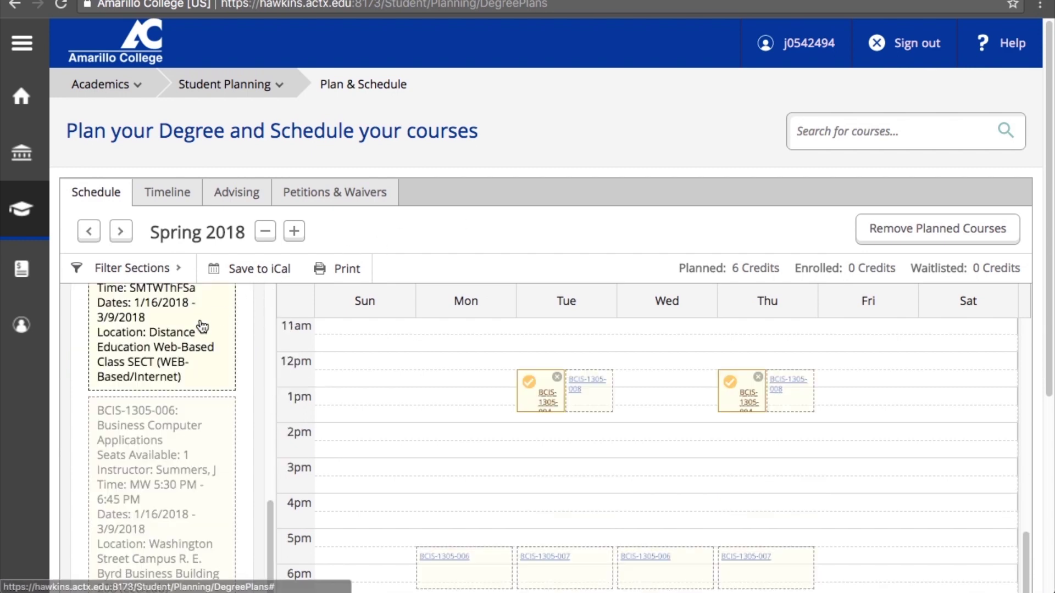
scroll(173, 383, down, 6)
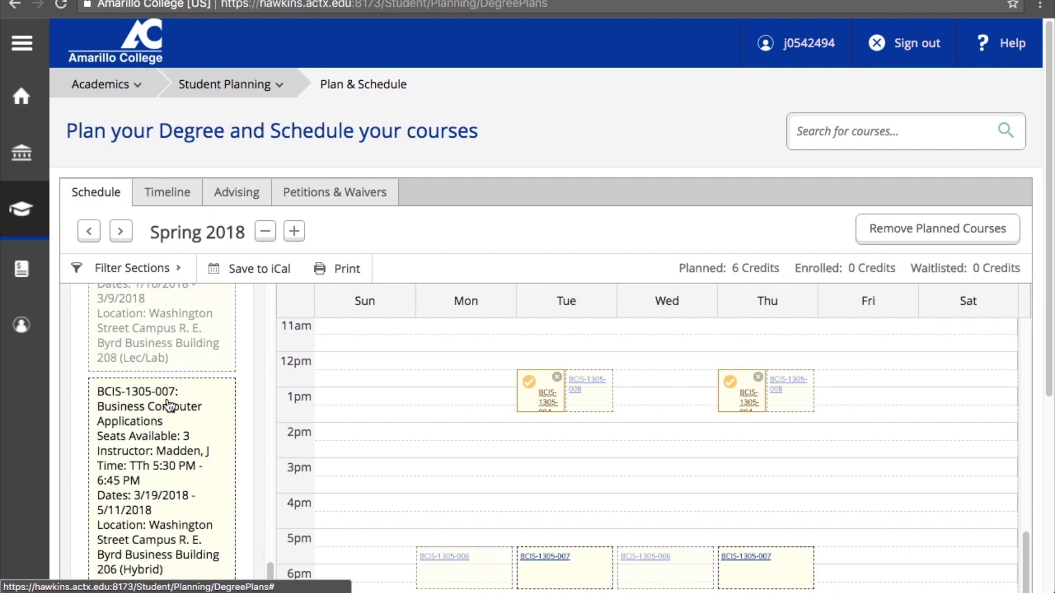
scroll(165, 459, up, 20)
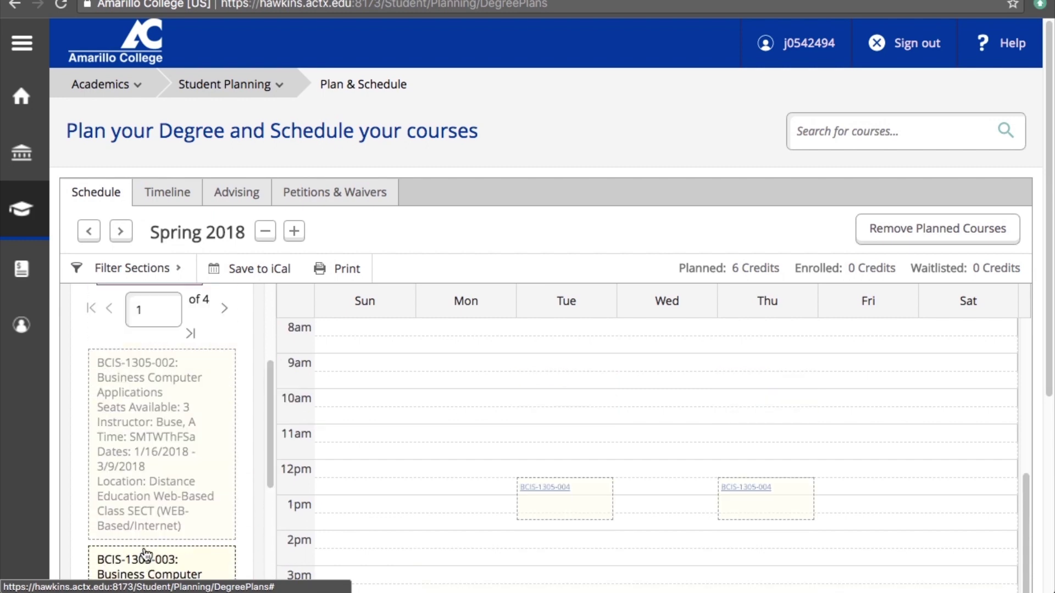
click(162, 269)
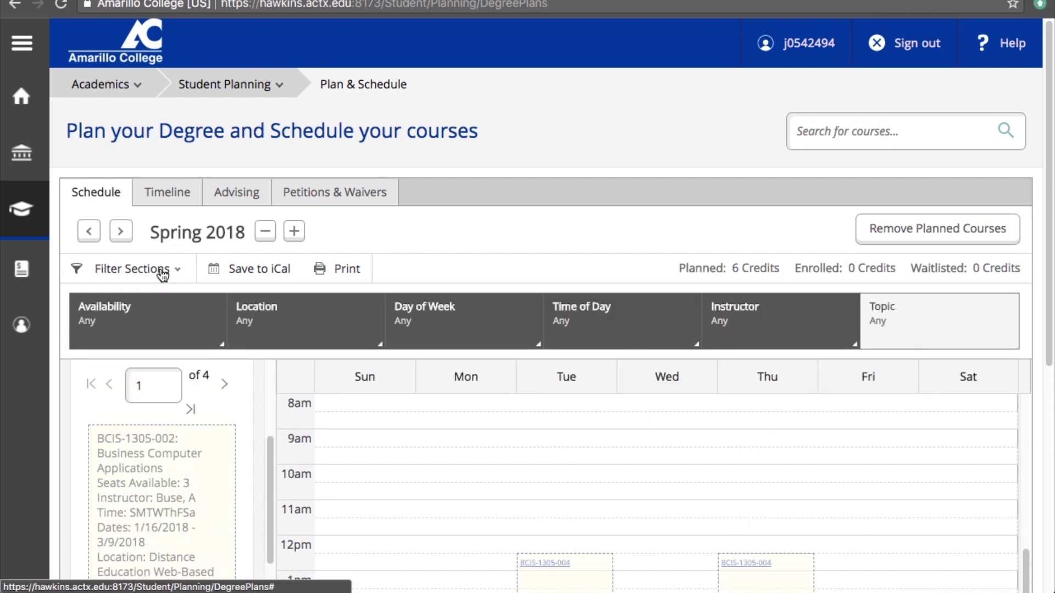
Step: Check the availability, location, day-of-week, time-of-day and instructor filter choices
click(173, 321)
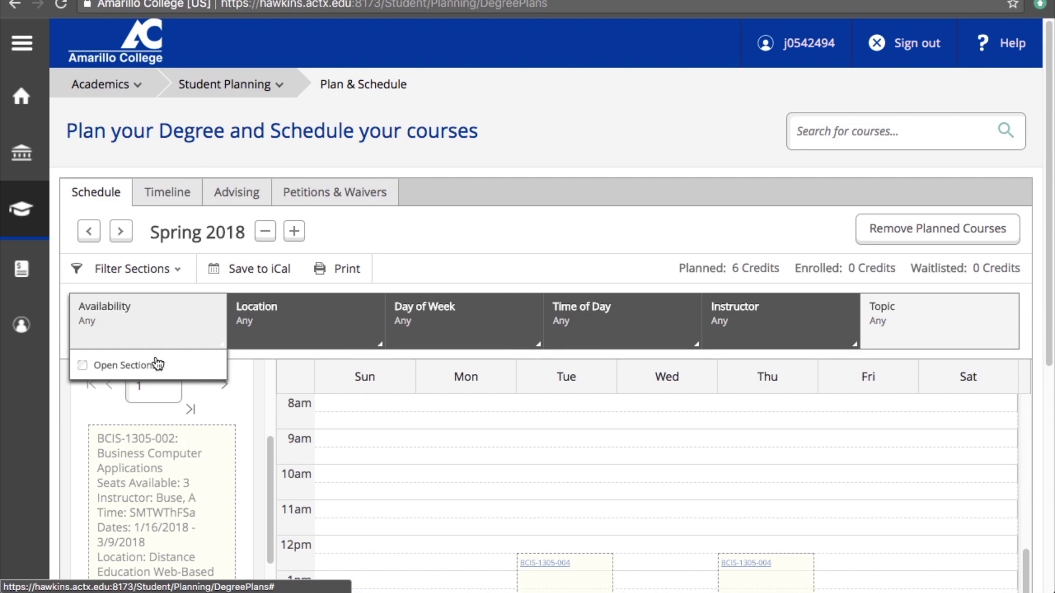
click(160, 313)
click(270, 311)
click(271, 311)
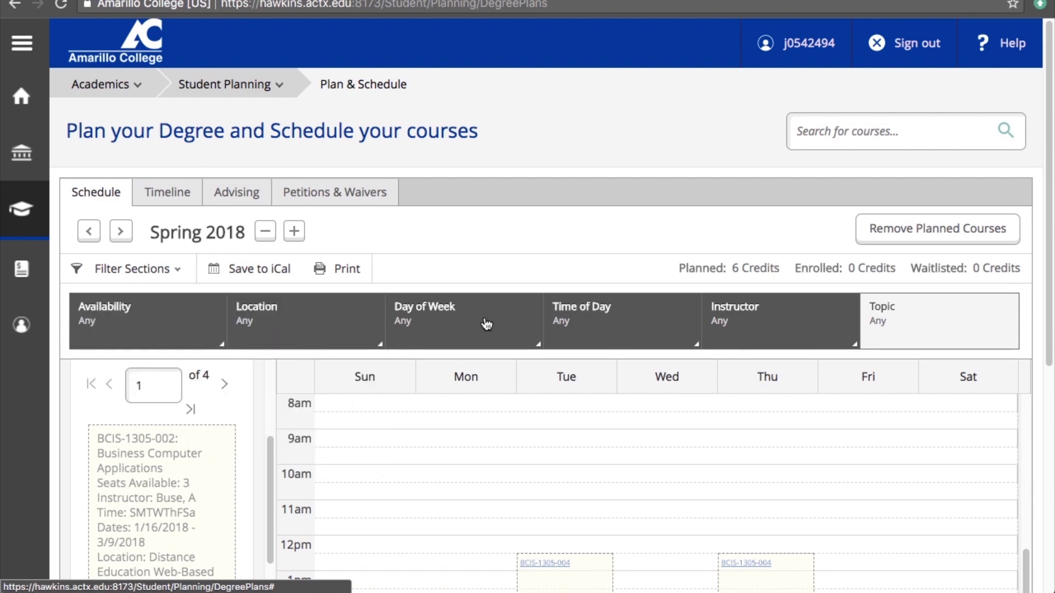
click(487, 322)
click(489, 322)
click(646, 323)
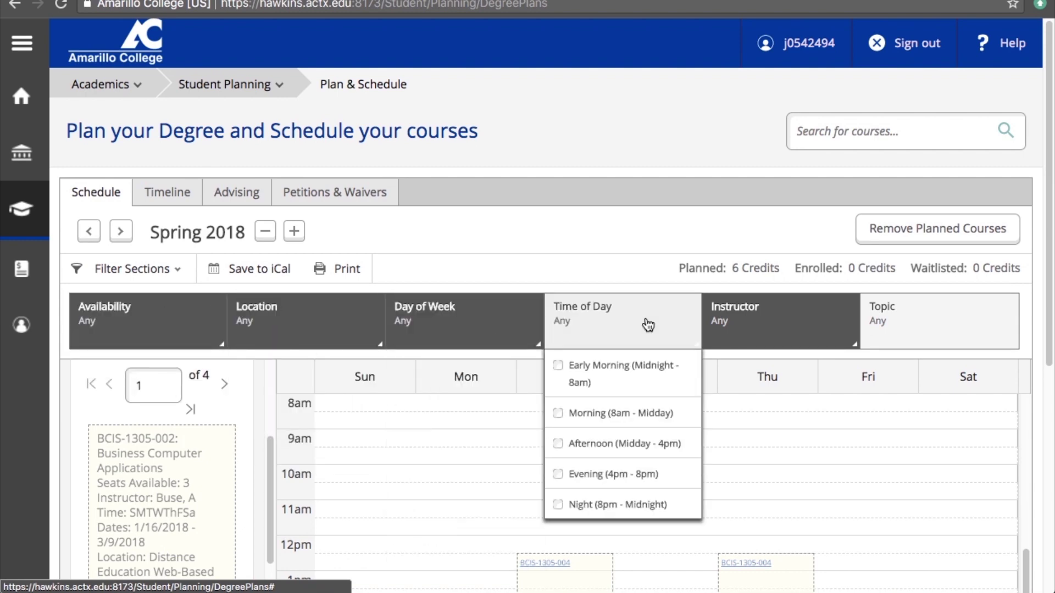
click(647, 324)
click(817, 323)
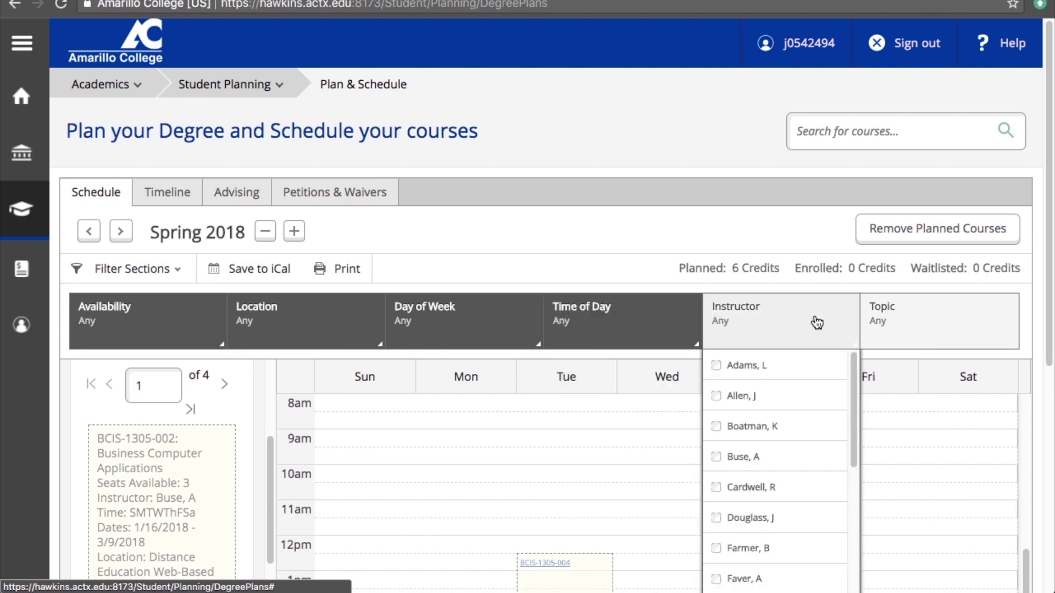
Step: Hide the section filters and open the details of section BCIS-1305-003
click(132, 269)
scroll(156, 384, down, 3)
scroll(157, 442, down, 5)
click(157, 443)
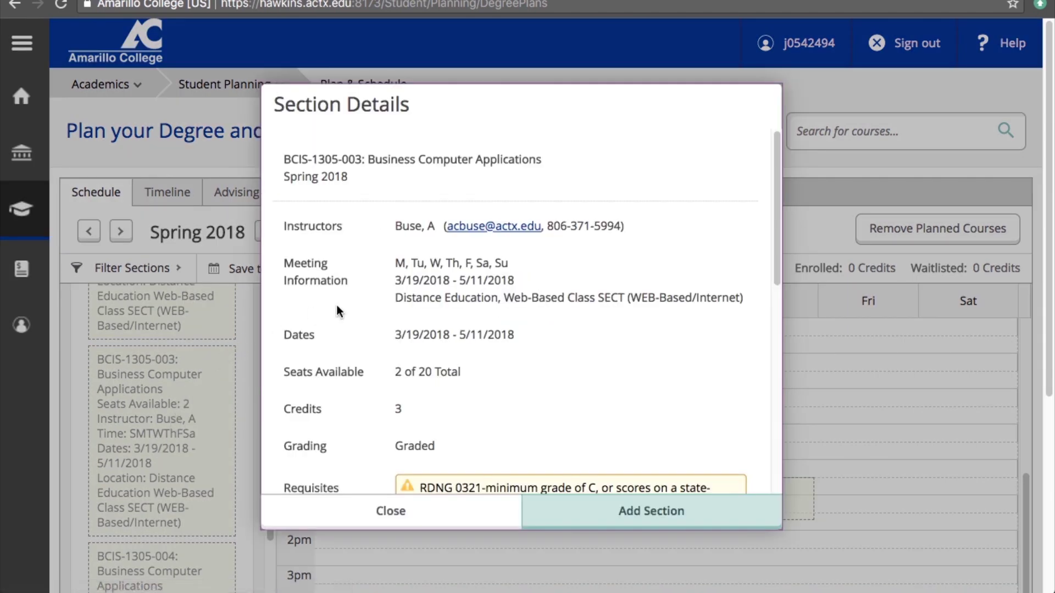
Step: Read BCIS-1305-003's dates, seats, requisites, description and additional fees, then close the details
scroll(503, 327, down, 3)
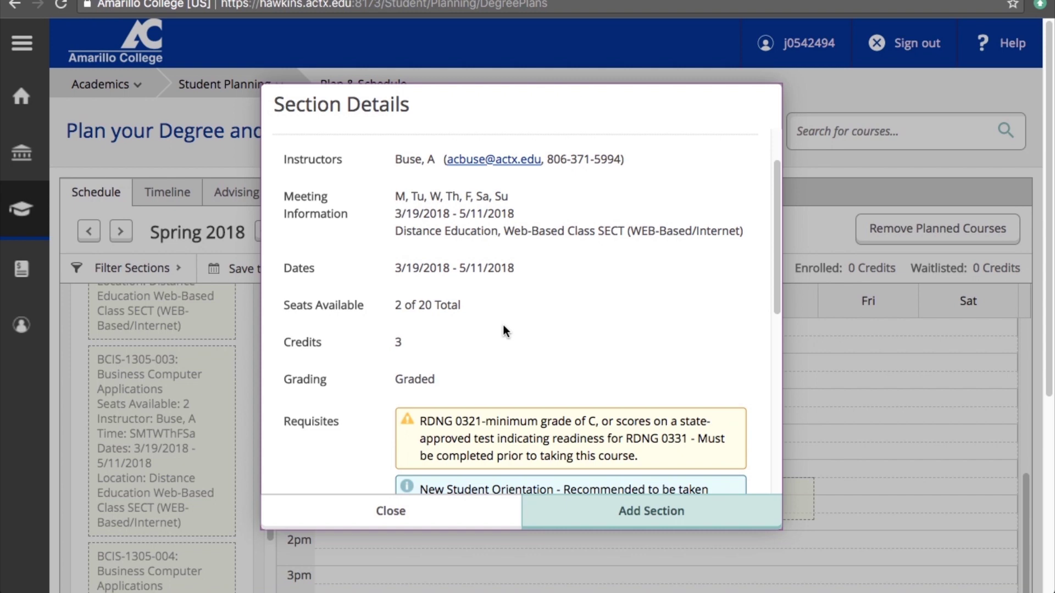
scroll(504, 327, down, 3)
scroll(502, 324, down, 2)
scroll(503, 325, down, 4)
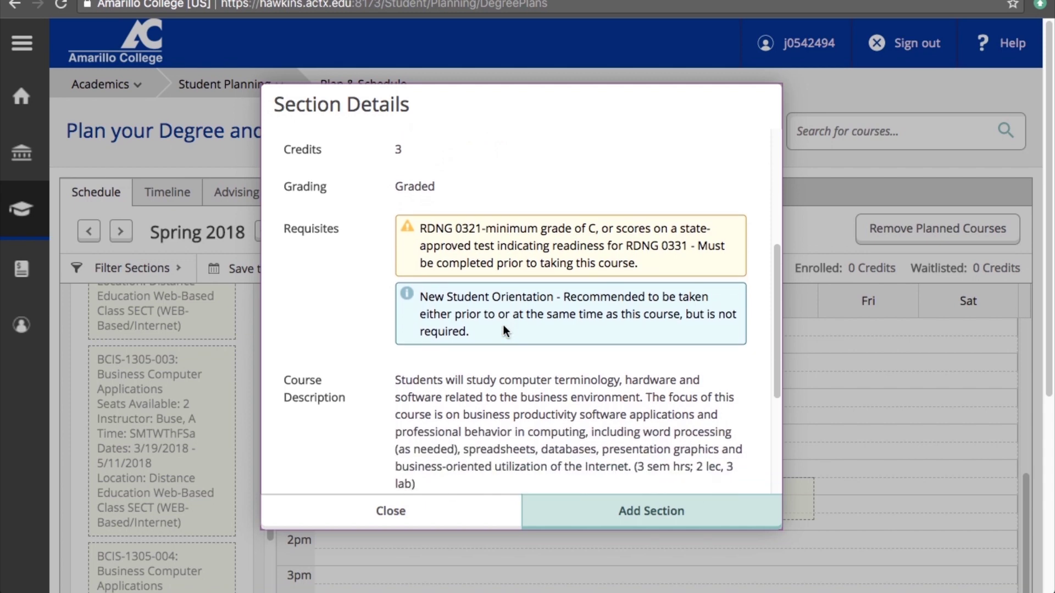
scroll(503, 325, down, 4)
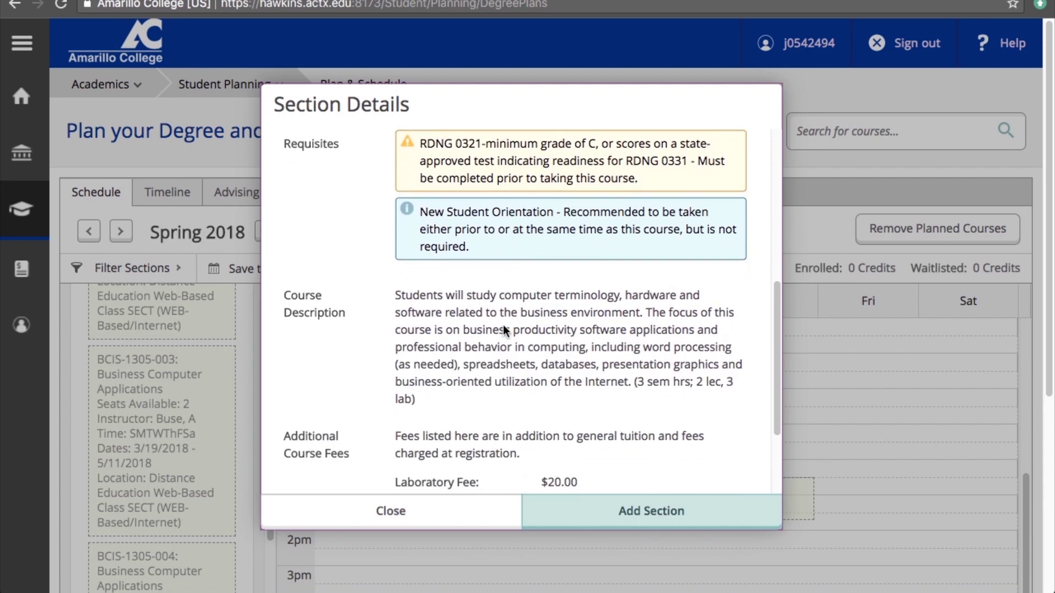
scroll(503, 325, down, 4)
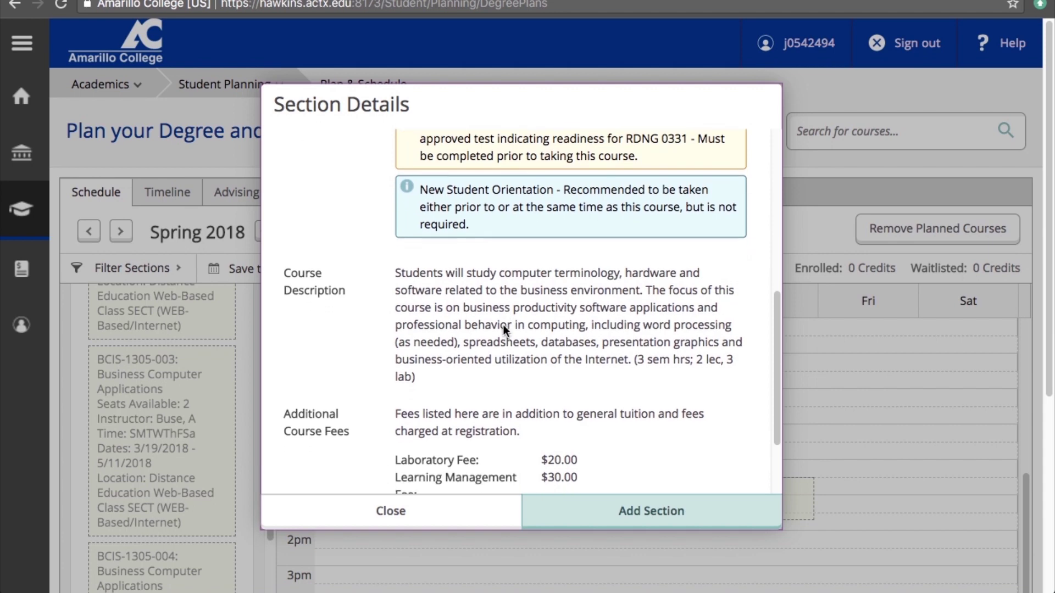
scroll(505, 329, down, 3)
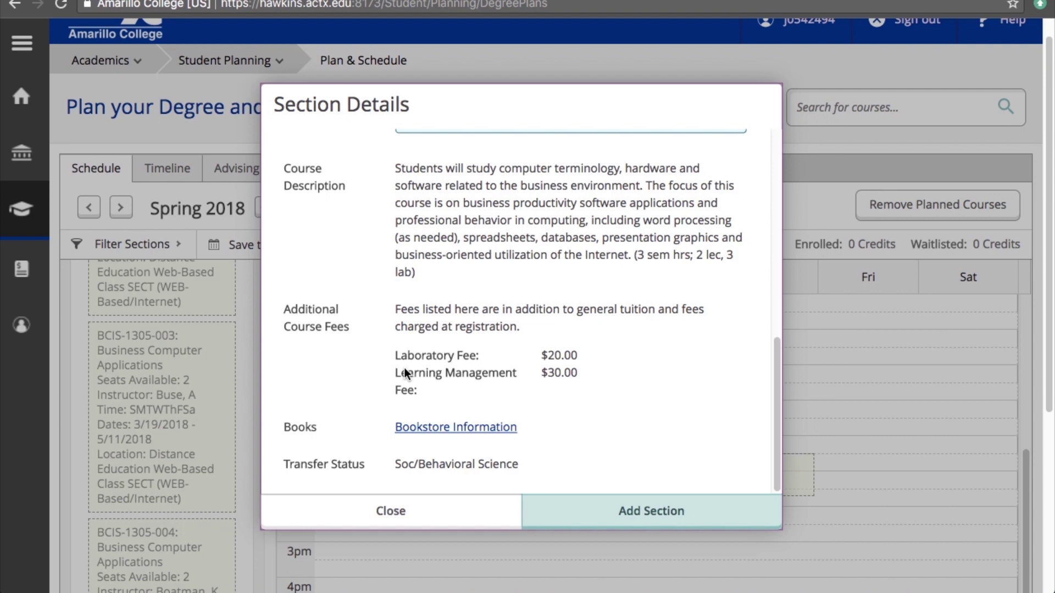
click(384, 512)
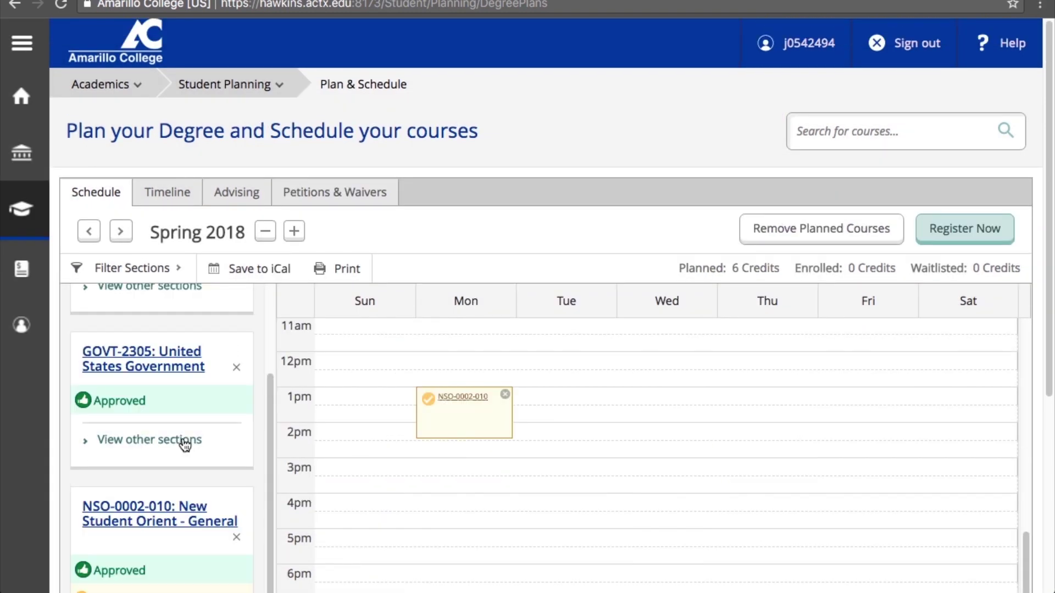
Step: Add the full GOVT-2305-002 Monday–Thursday morning section to the Spring 2018 schedule
click(184, 440)
scroll(184, 443, down, 3)
scroll(186, 445, down, 3)
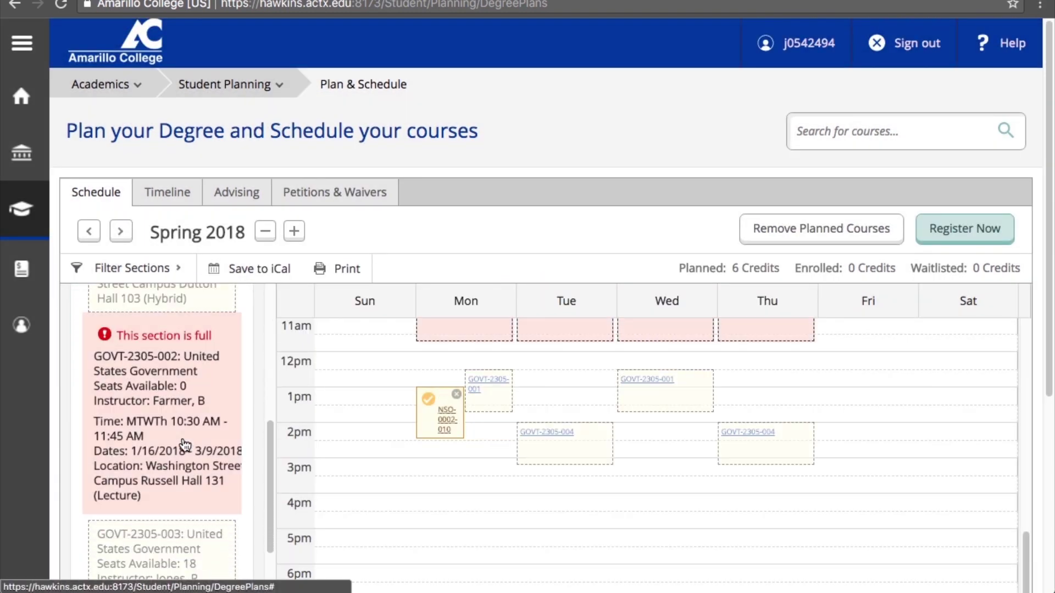
click(177, 413)
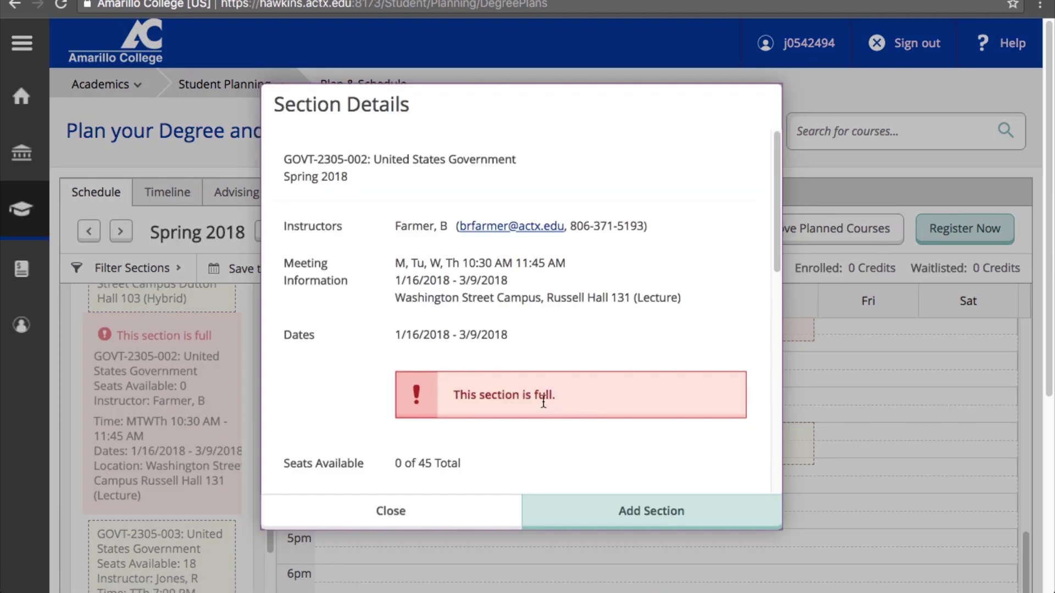
click(596, 520)
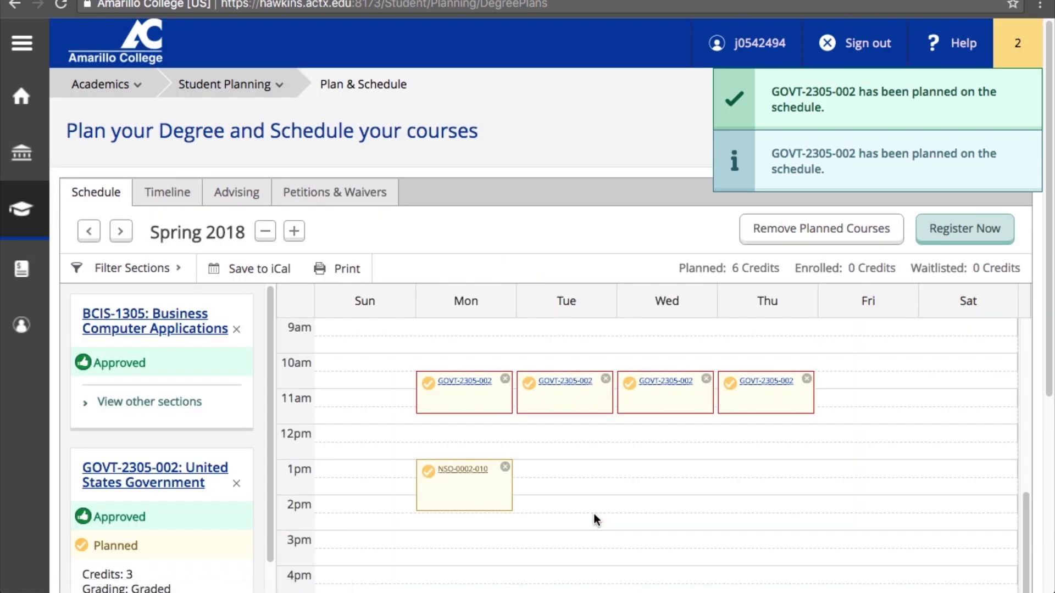
scroll(141, 468, down, 4)
scroll(141, 468, down, 1)
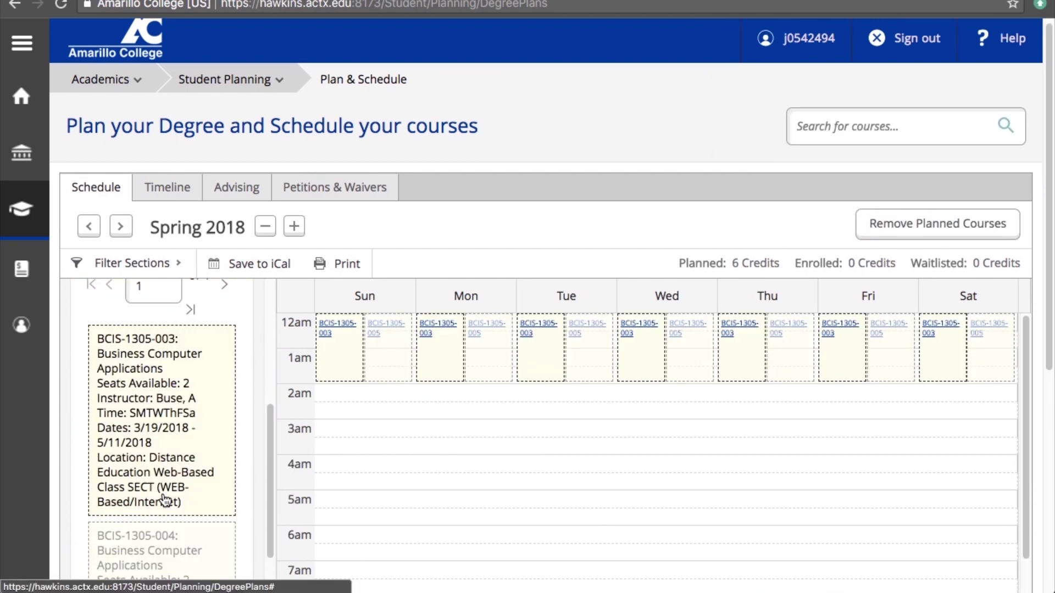
scroll(164, 497, down, 4)
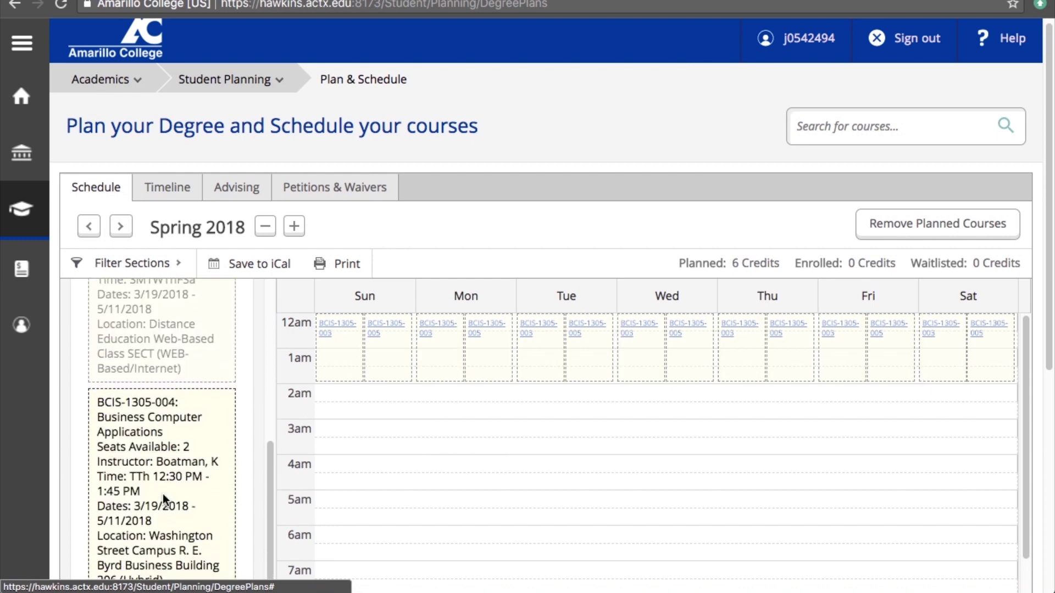
Step: Plan BCIS-1305-004 for Spring 2018, bringing planned credits to 9
click(165, 500)
click(639, 509)
scroll(215, 401, down, 1)
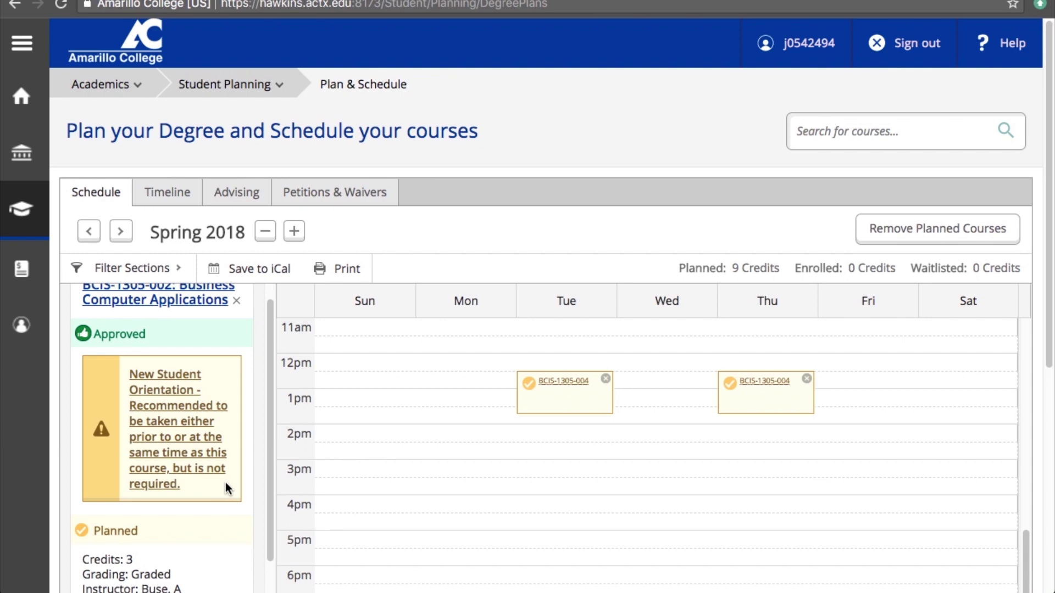
click(203, 451)
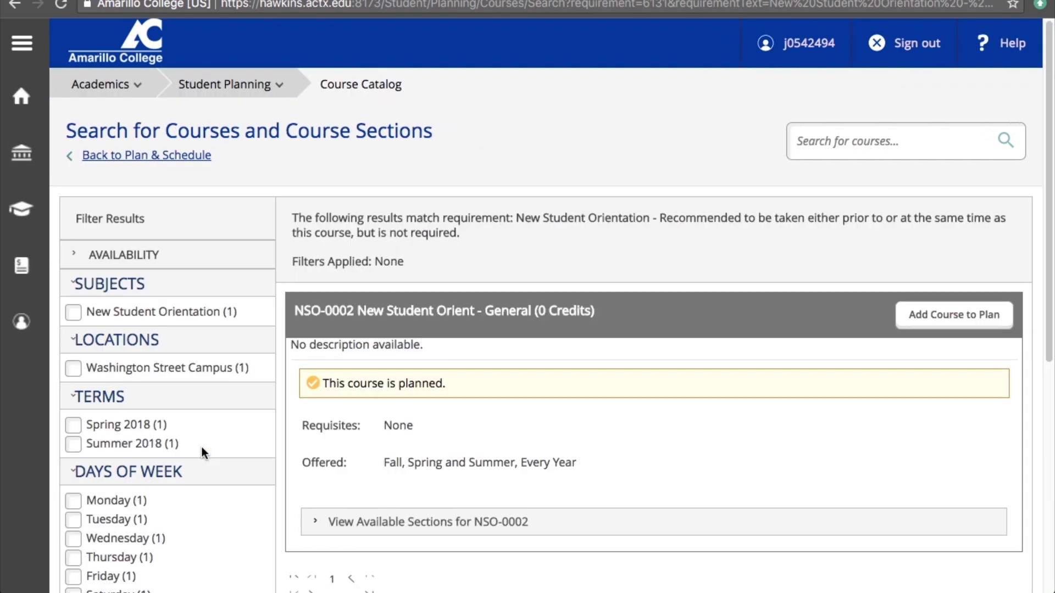
Step: Add the NSO-0002 New Student Orientation course to the plan for Summer 2018
scroll(625, 417, down, 2)
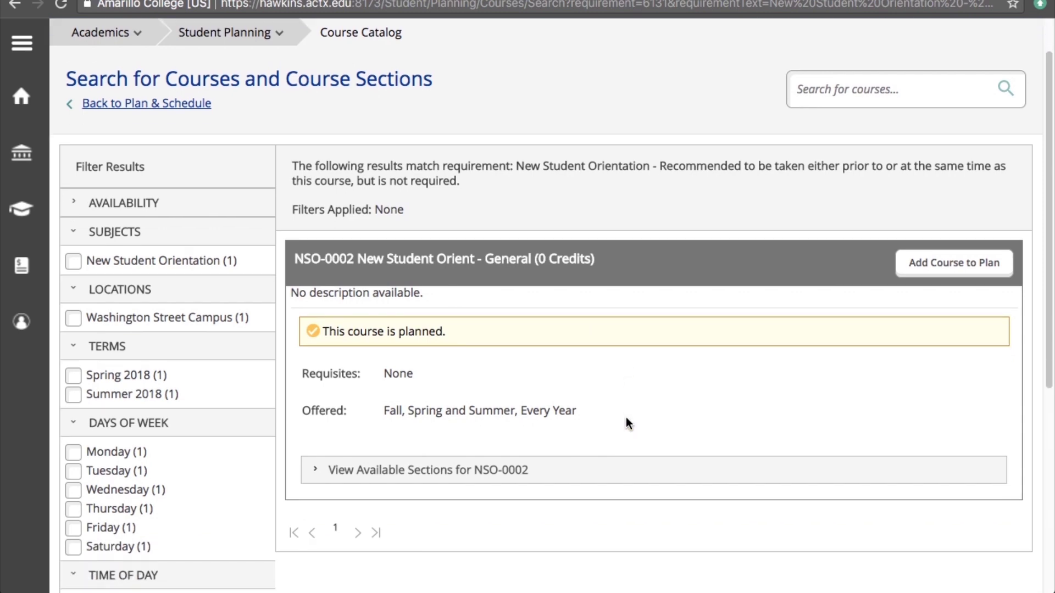
click(952, 266)
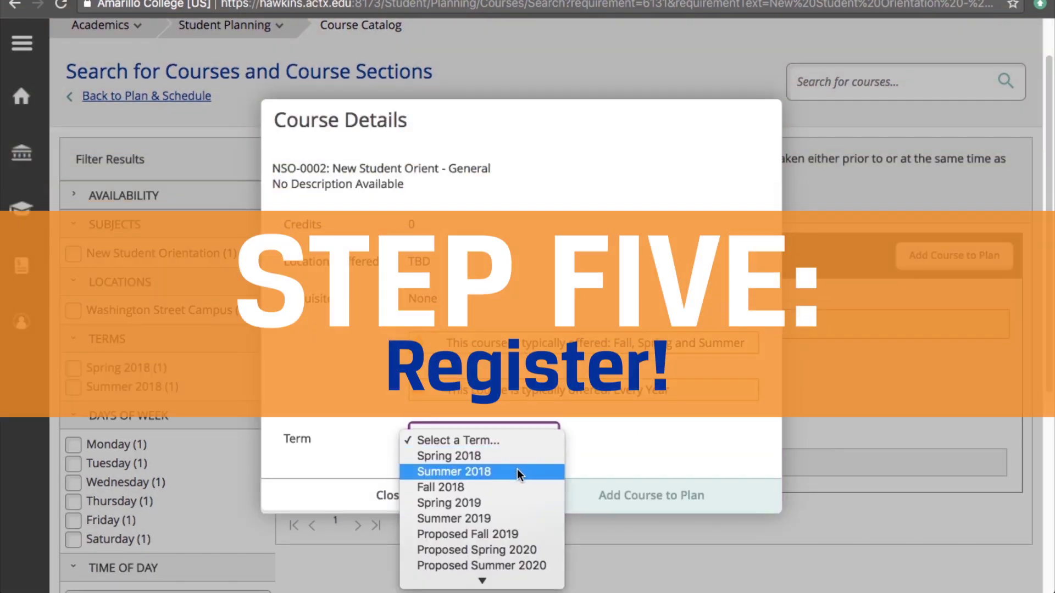
click(517, 472)
click(605, 495)
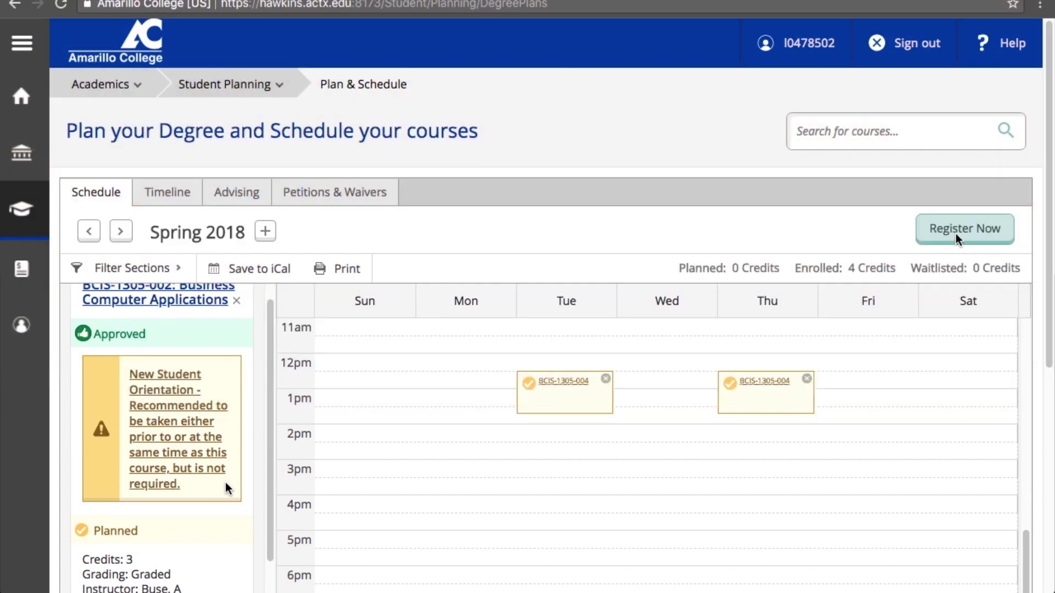
Step: Submit Register Now for the planned Spring 2018 sections, including BCIS-1305-004
click(965, 228)
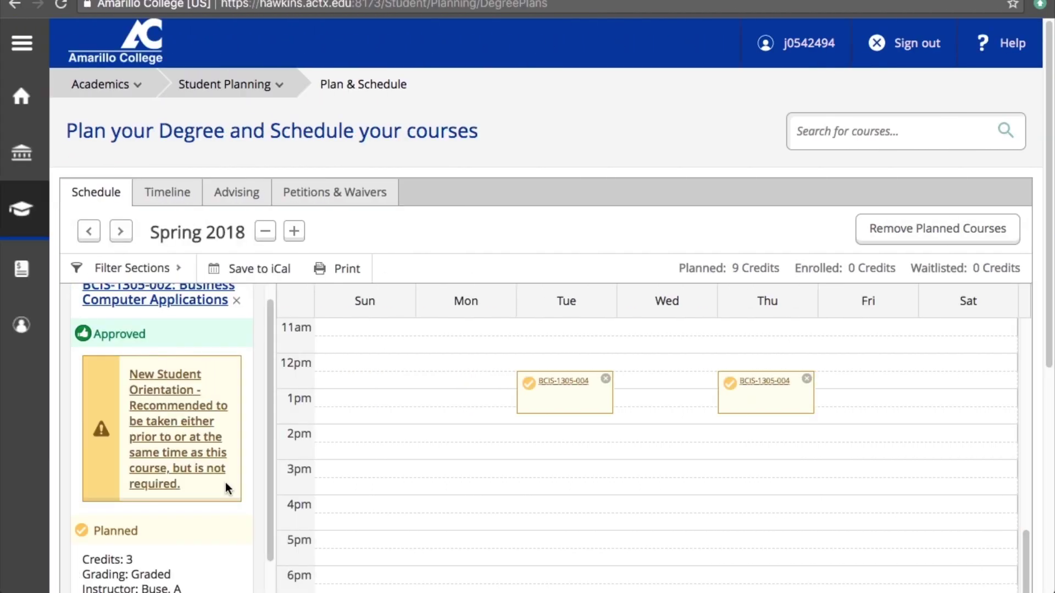